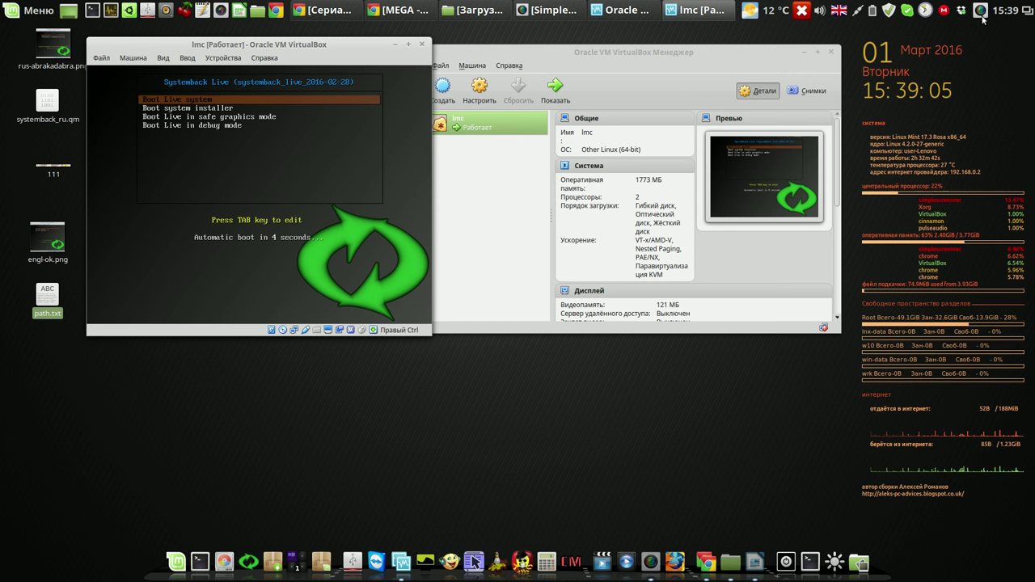
Step: Open the screen recorder's options menu
click(982, 12)
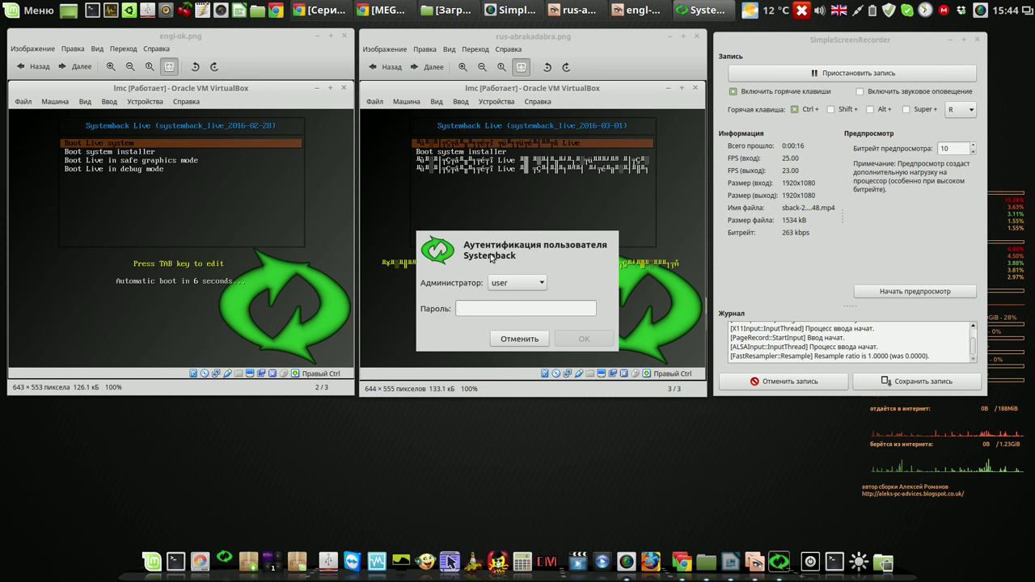
Step: Authenticate Systemback with the administrator password
click(513, 308)
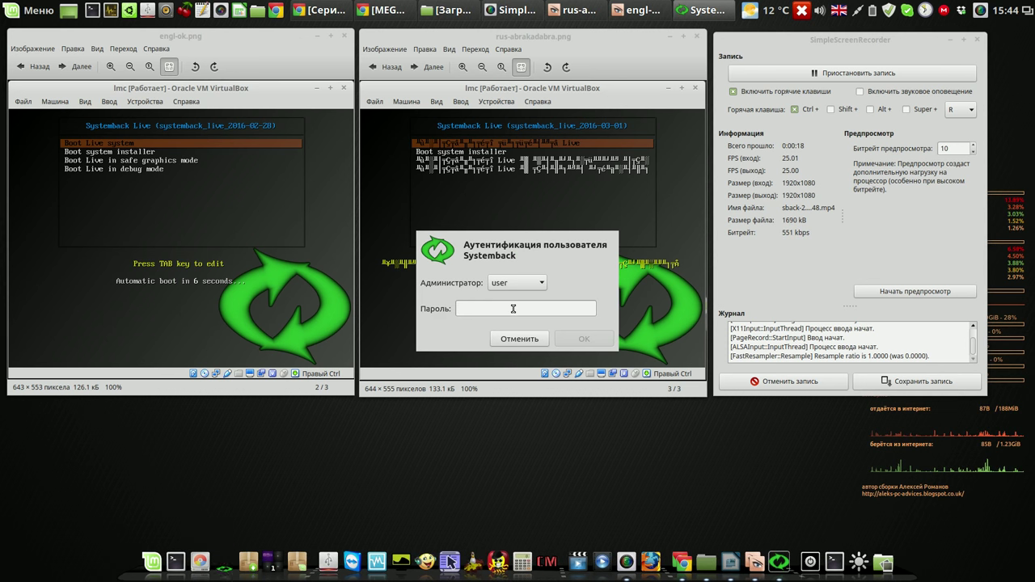
text(1234)
click(579, 340)
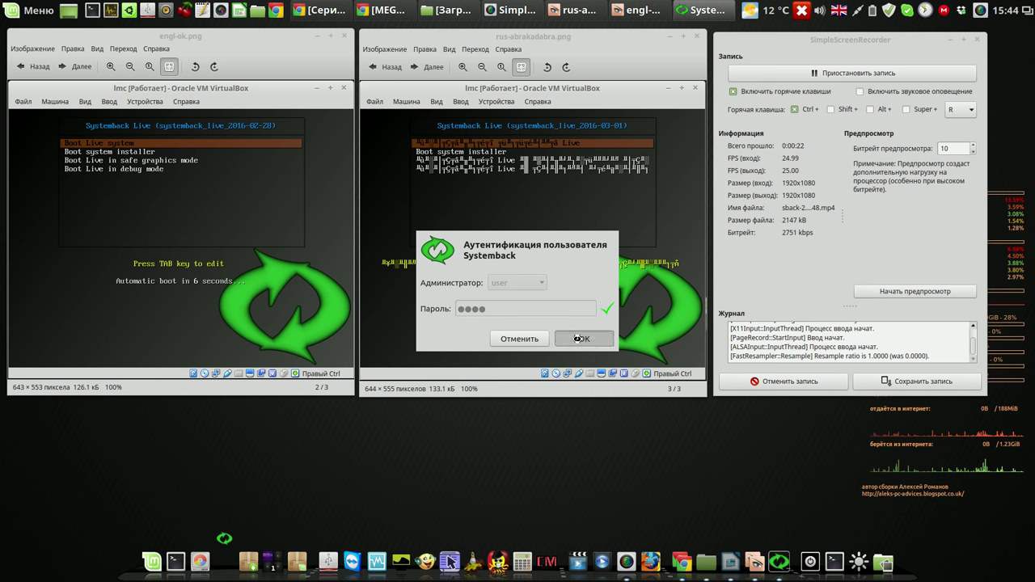
Step: Set Systemback's interface language to English (common) in Настройки, then close Systemback
drag(621, 172, 576, 95)
click(604, 313)
click(600, 208)
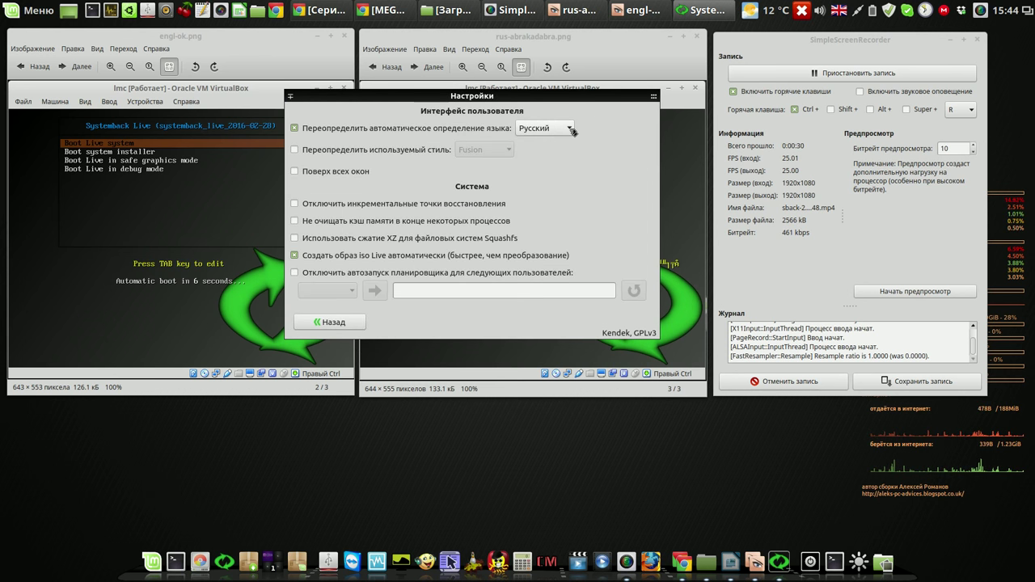
click(571, 128)
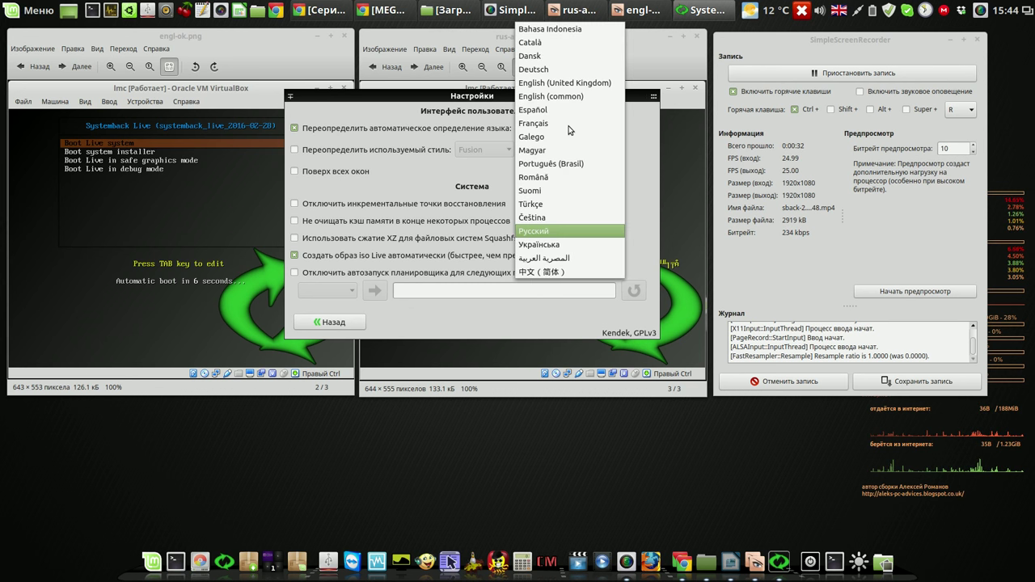
click(573, 96)
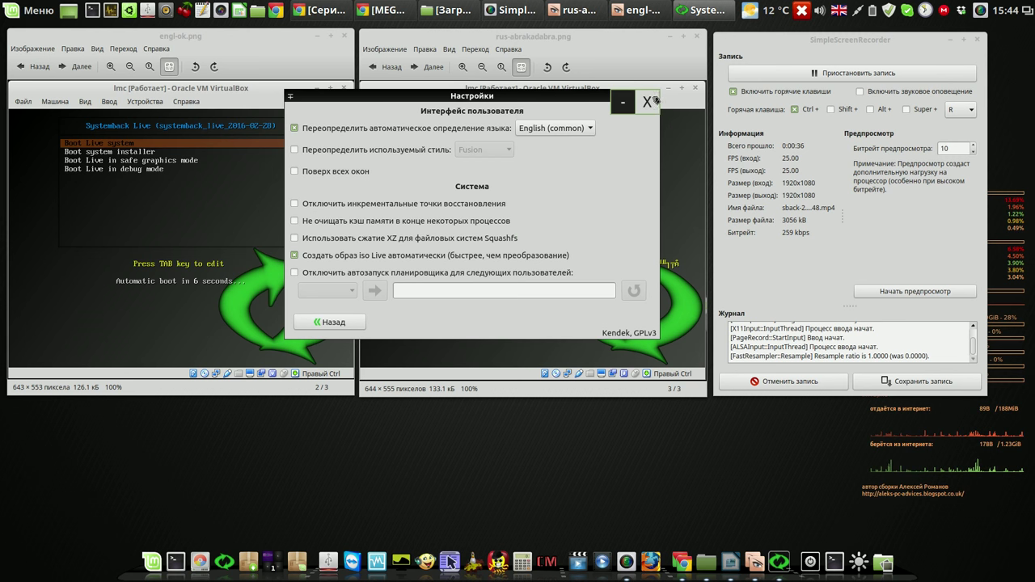
click(652, 97)
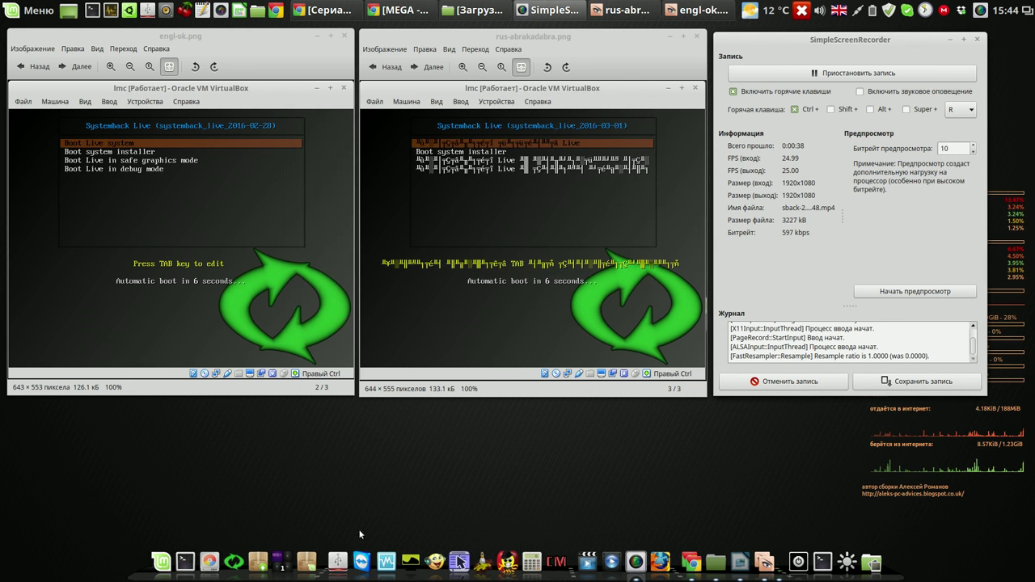
click(237, 564)
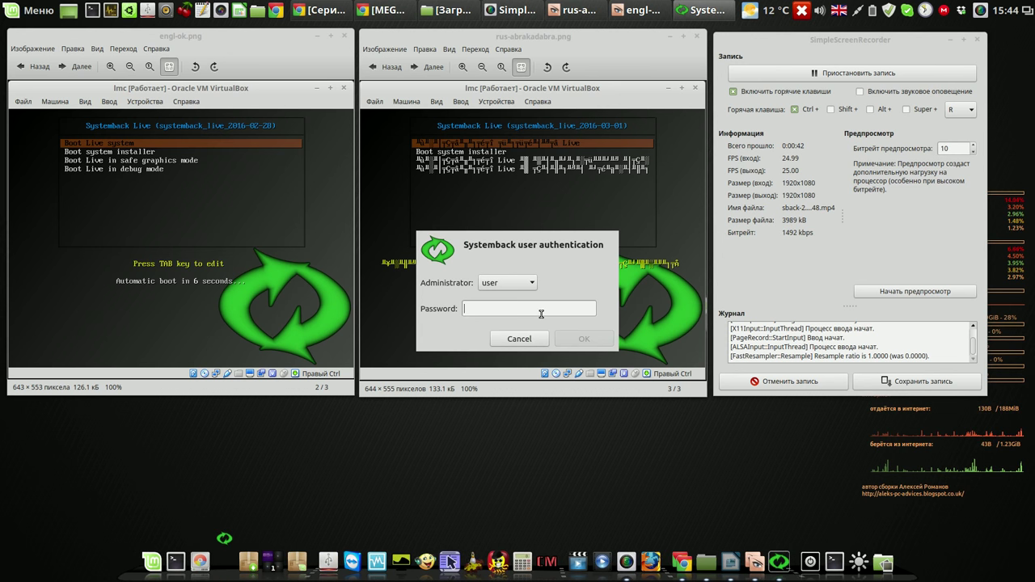
text(1234)
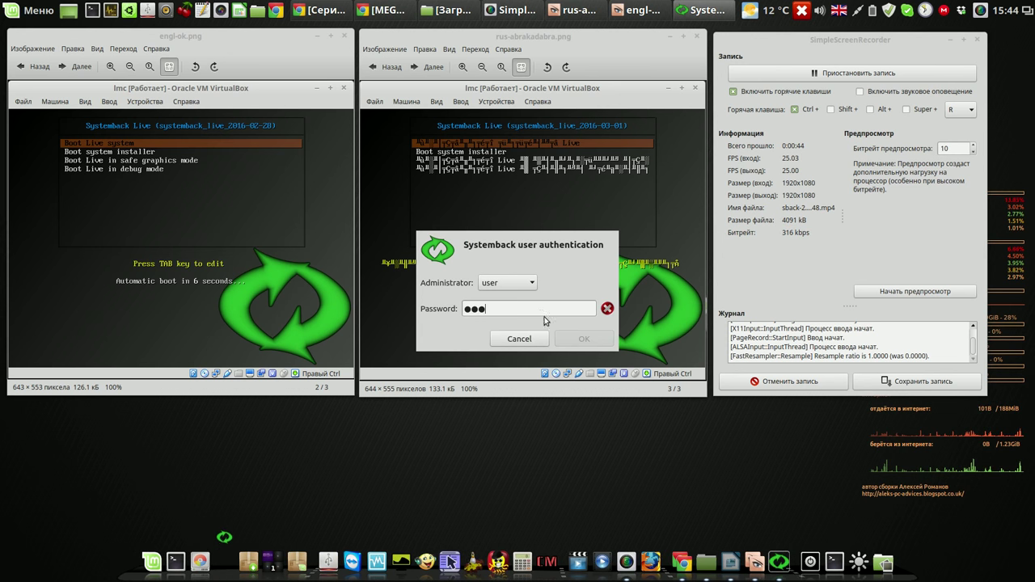
click(584, 338)
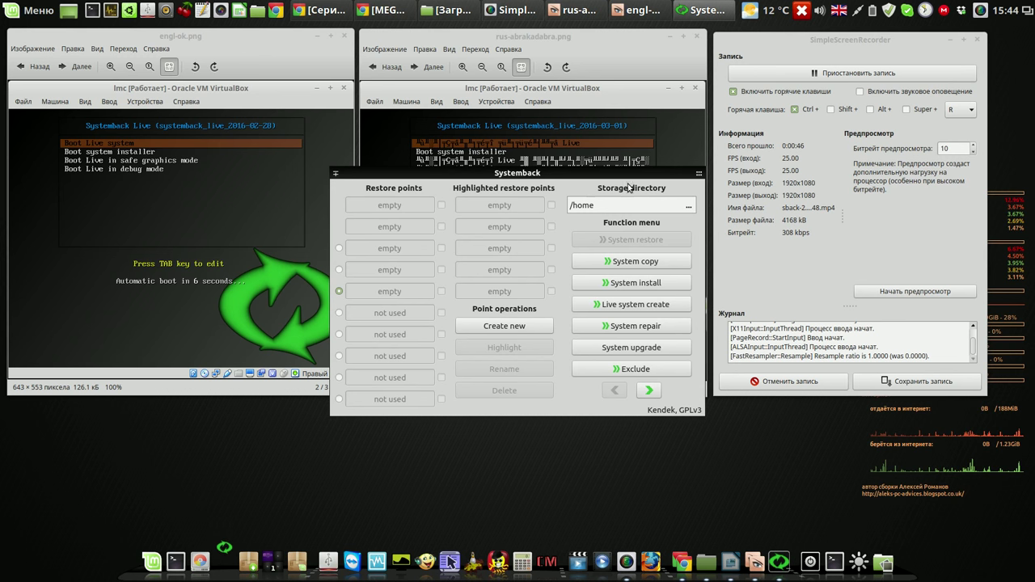
drag(631, 174, 689, 66)
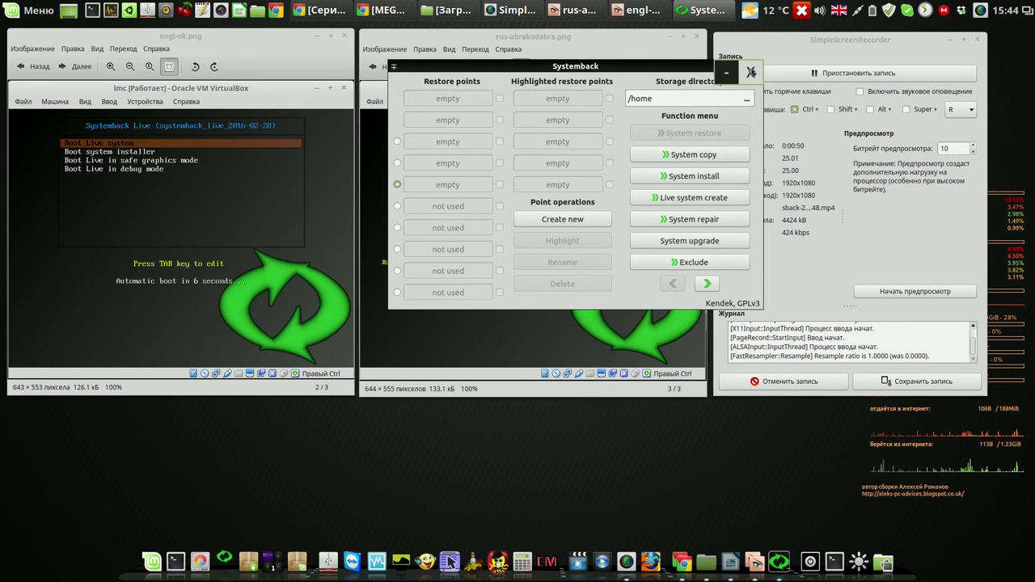
click(752, 73)
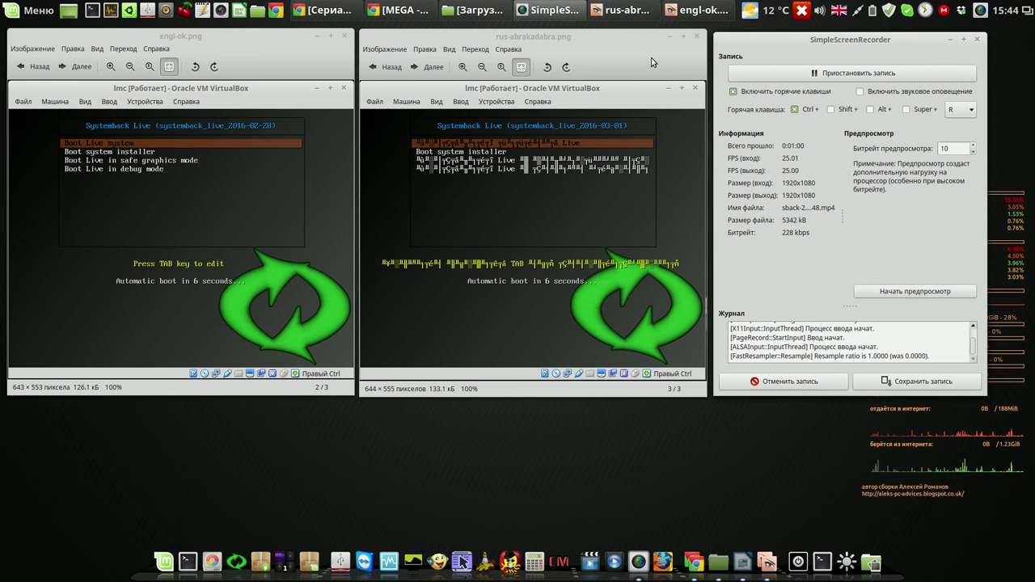
Step: Close the rus-abrakadabra.png and engl-ok.png screenshots and bring path.txt back up
click(697, 37)
click(343, 35)
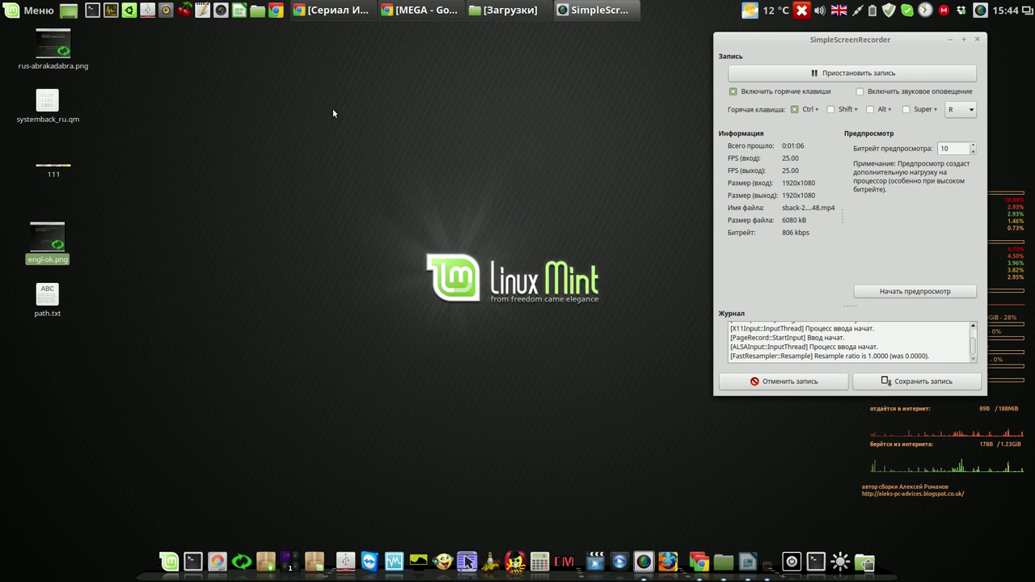
click(749, 576)
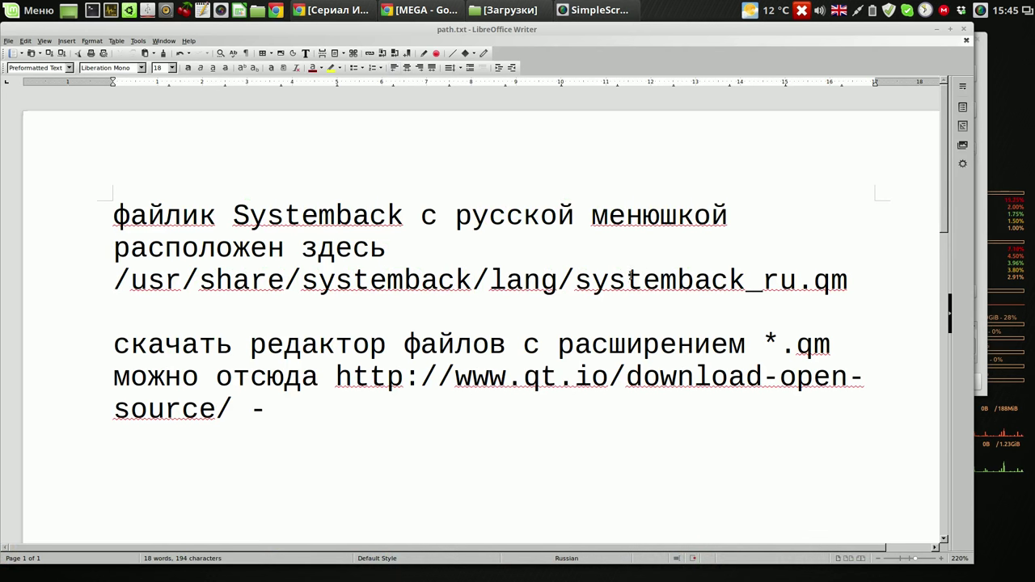
Step: Highlight the systemback_ru.qm file path line in path.txt
click(120, 279)
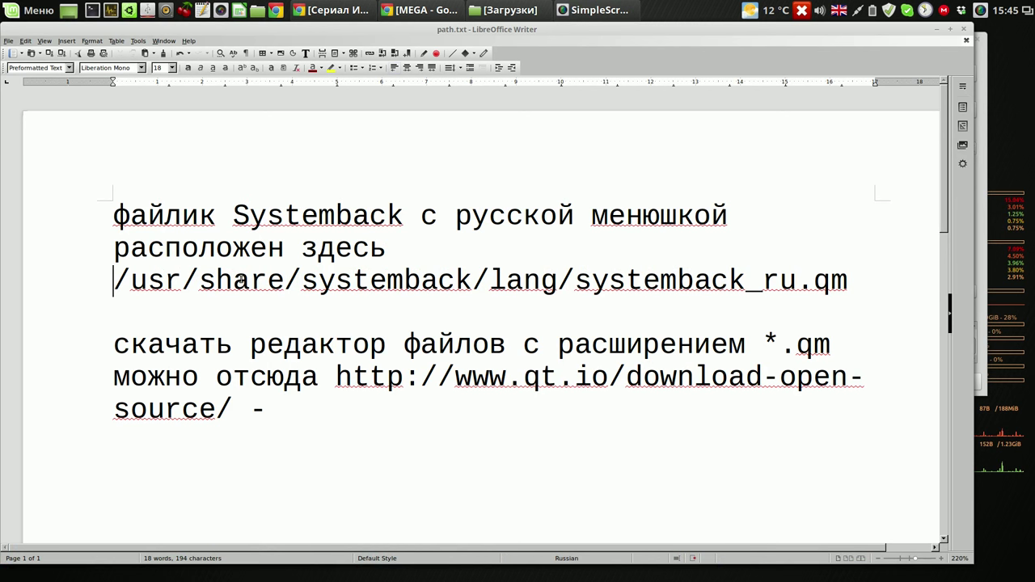
shift+click(241, 279)
drag(241, 279, 837, 310)
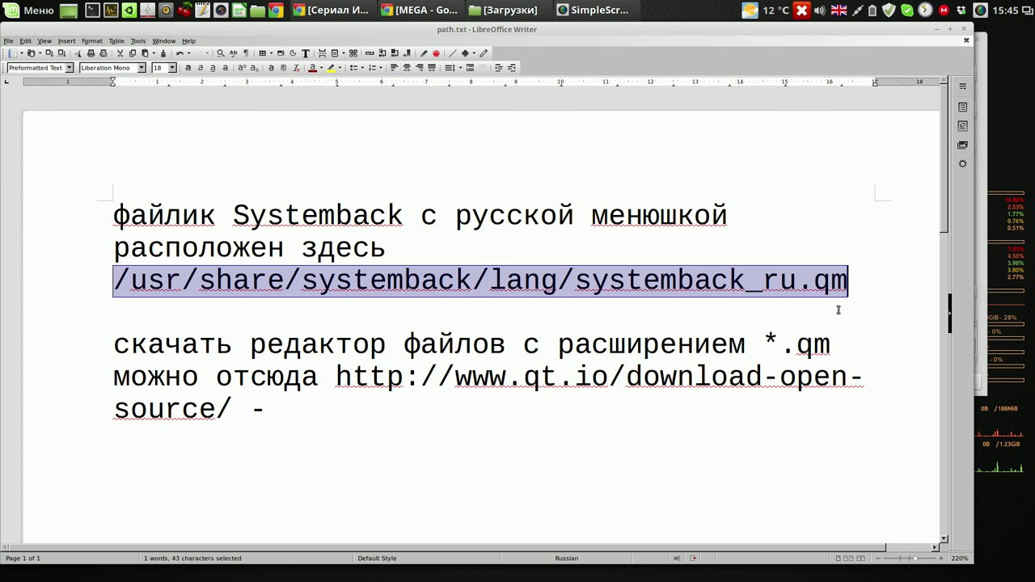
click(837, 309)
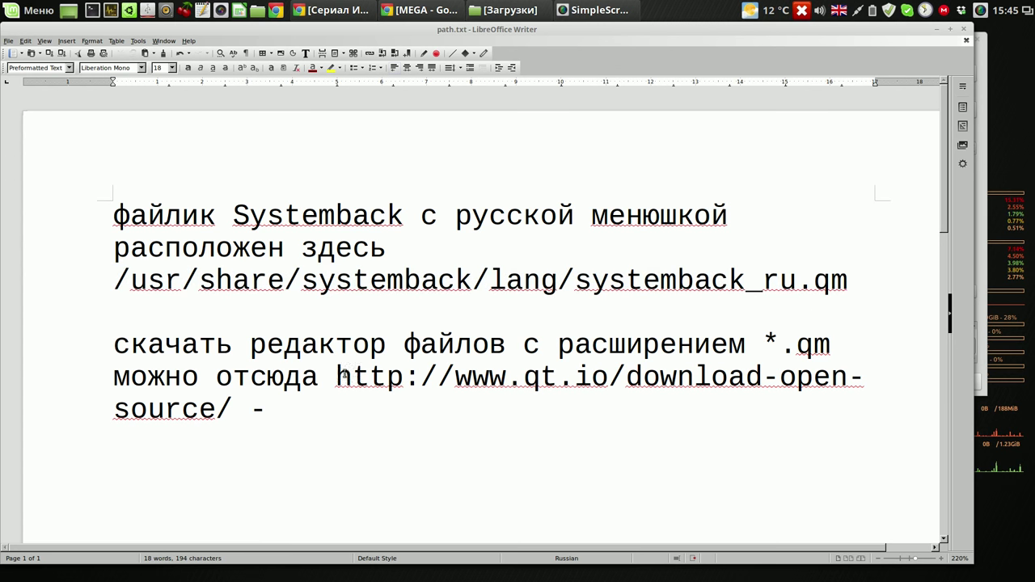
Step: Highlight the qt.io download link, then close path.txt without saving
drag(337, 376, 238, 406)
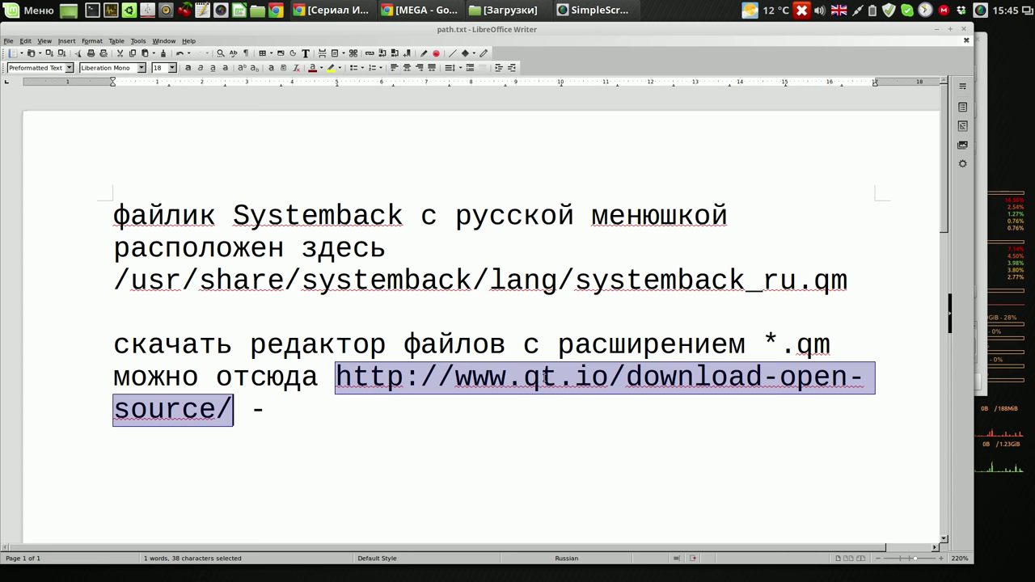
click(964, 31)
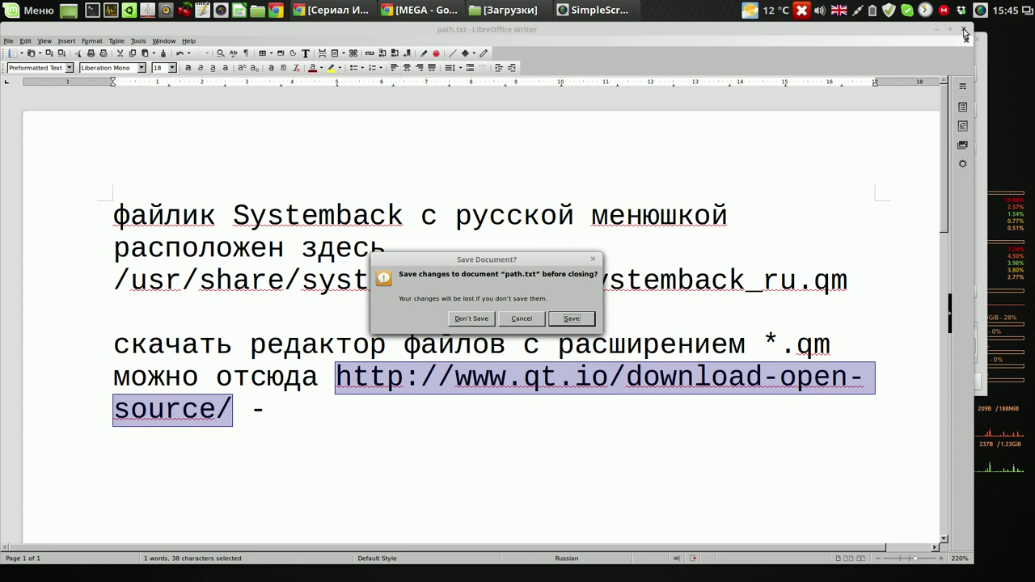
key(Escape)
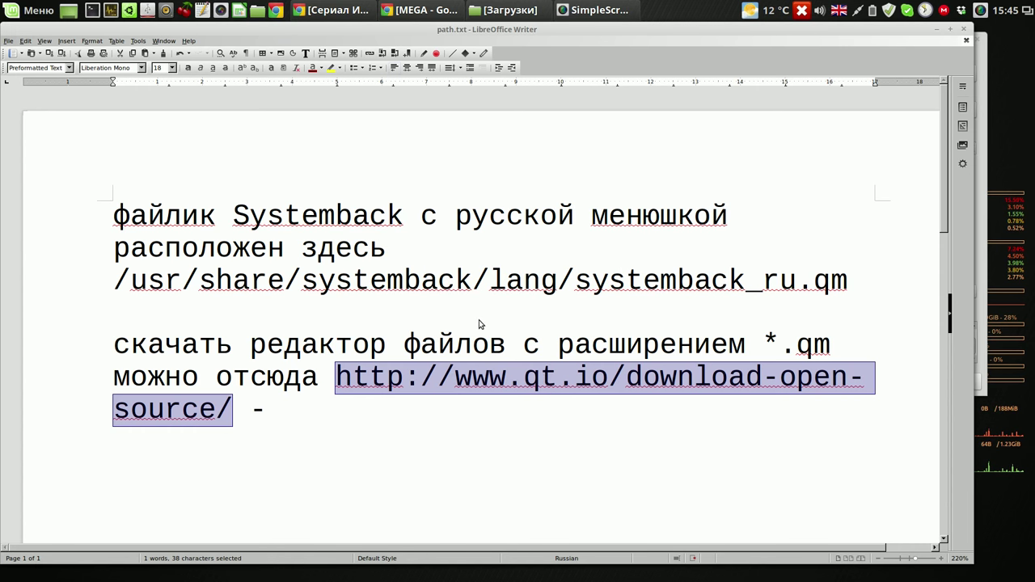
key(super+d)
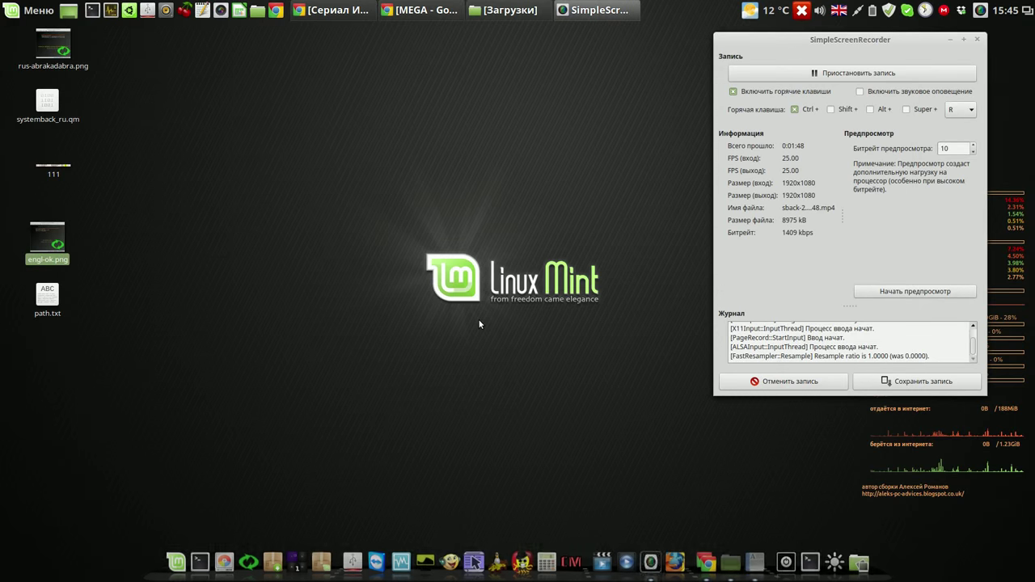
Step: Bring Chrome forward, view the Qt download page, then return to the MEGA tab
click(431, 10)
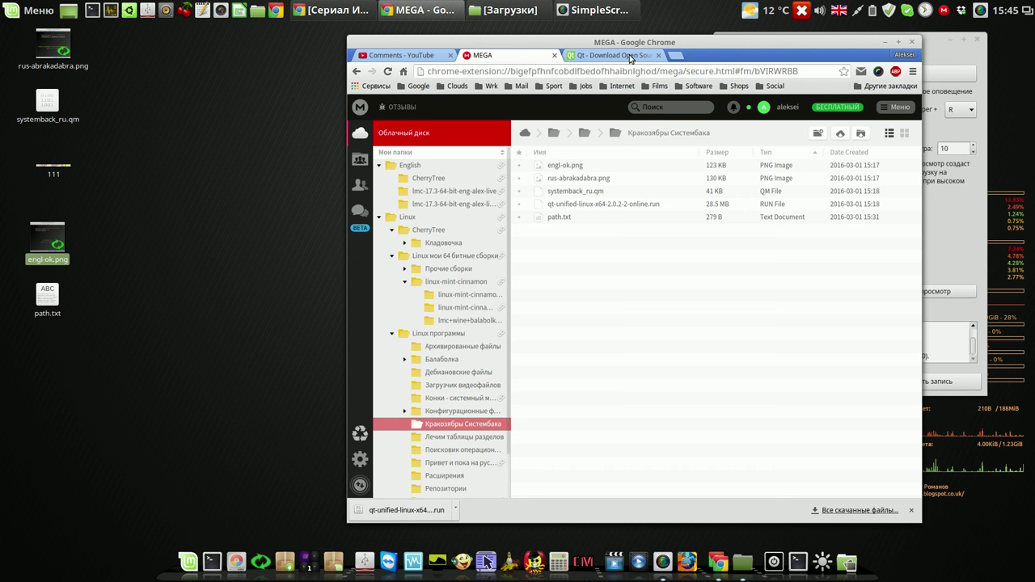
click(630, 58)
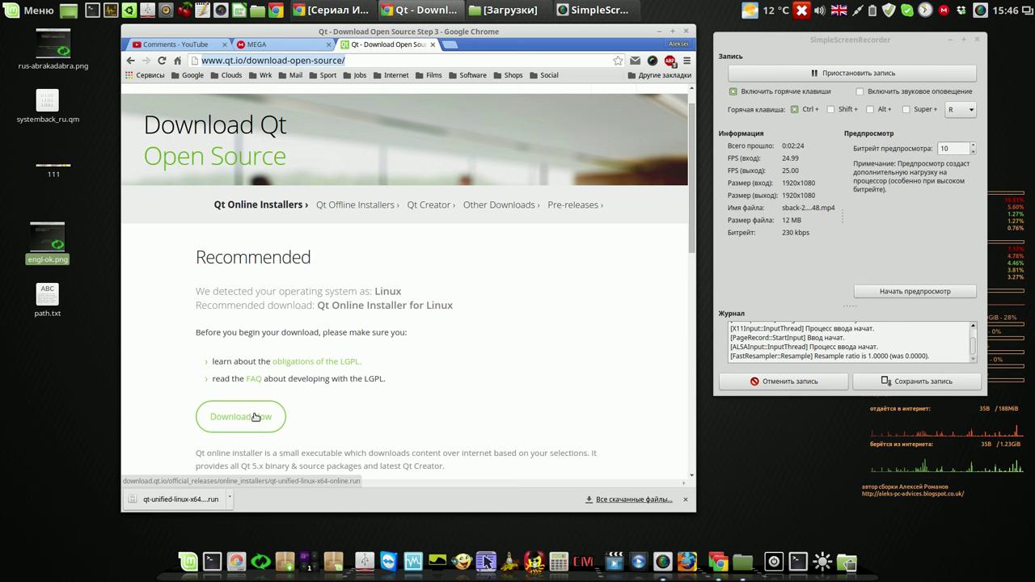
click(300, 46)
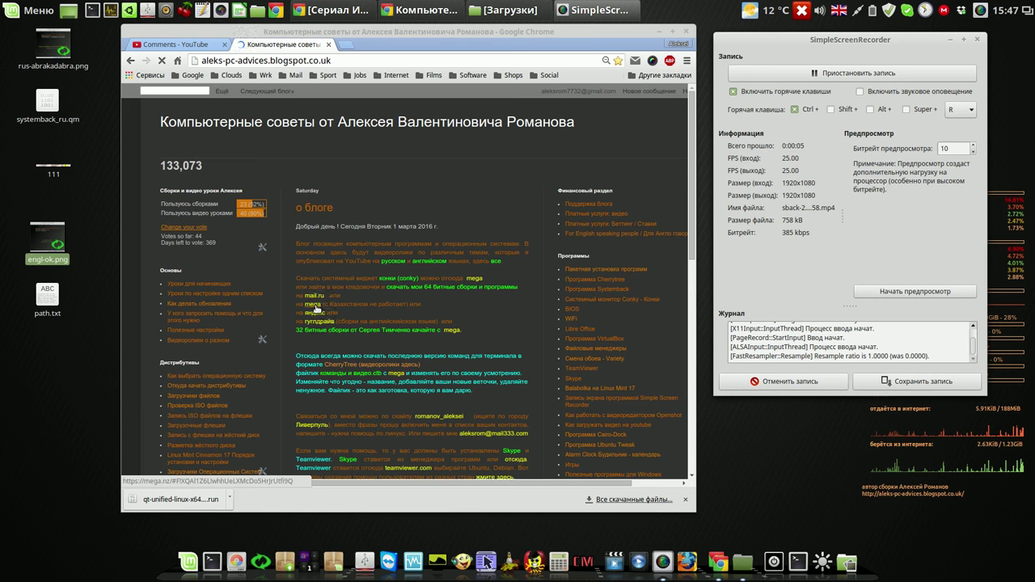
Step: Open MEGA's Linux программы > Кракозябры Систембака folder as a list, pointing out the Qt installer, path.txt and systemback_ru.qm
click(317, 307)
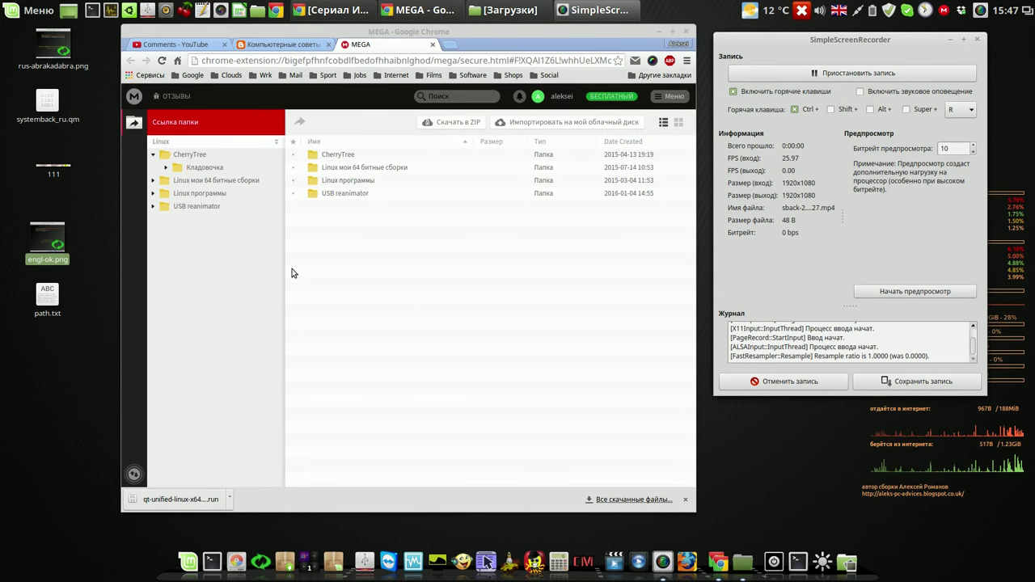
click(219, 197)
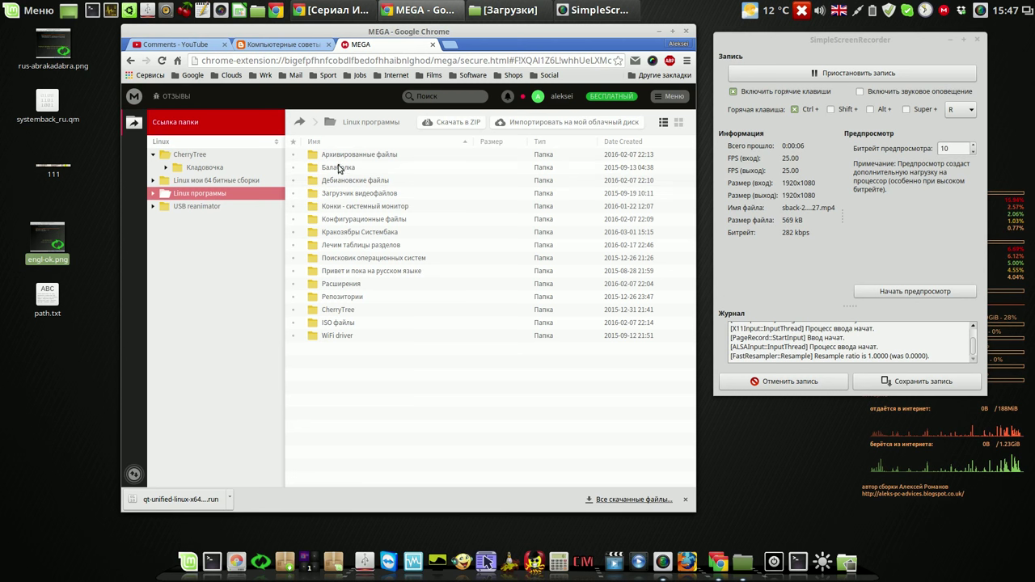
double_click(354, 235)
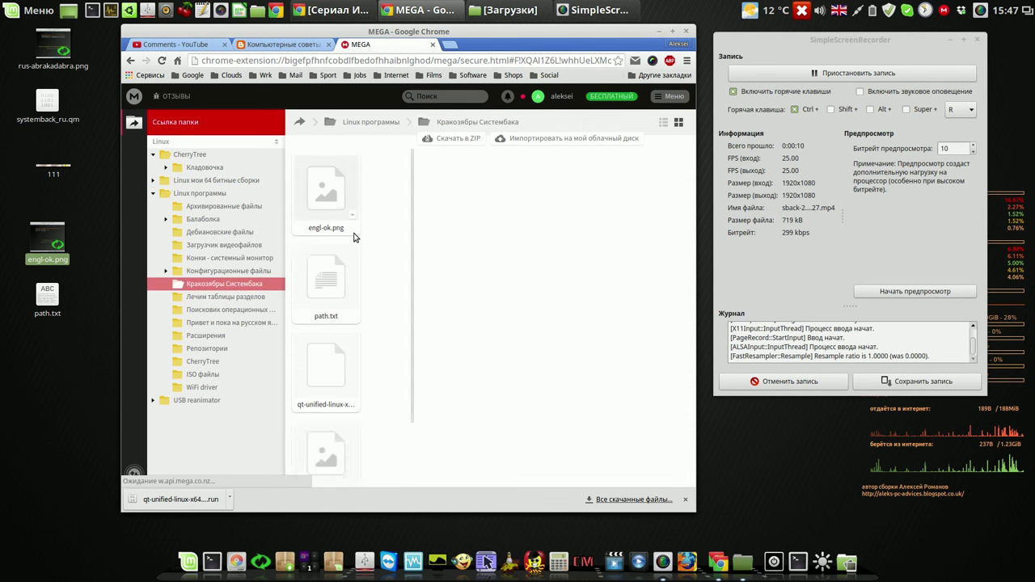
click(663, 122)
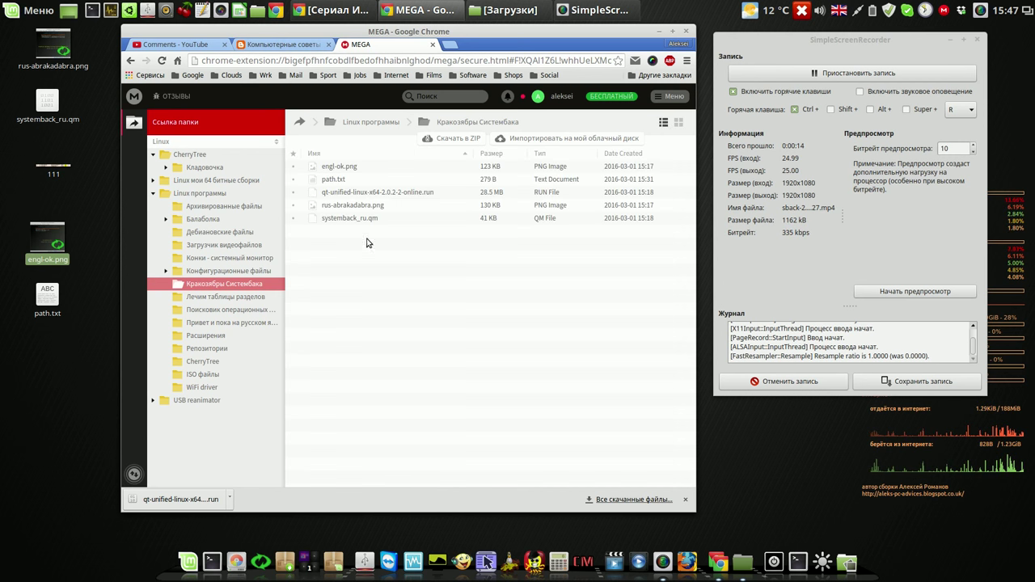
click(408, 195)
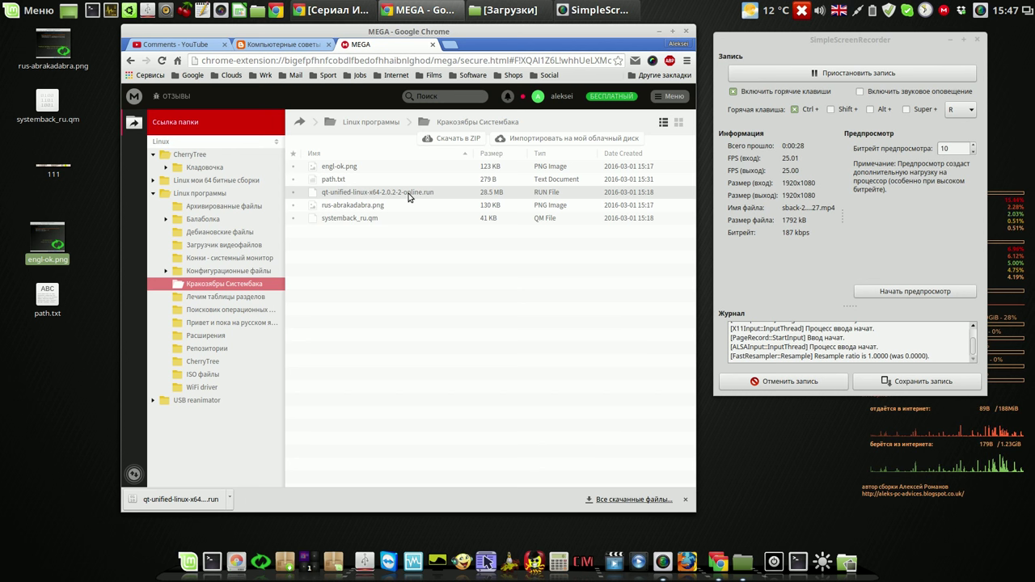
click(363, 181)
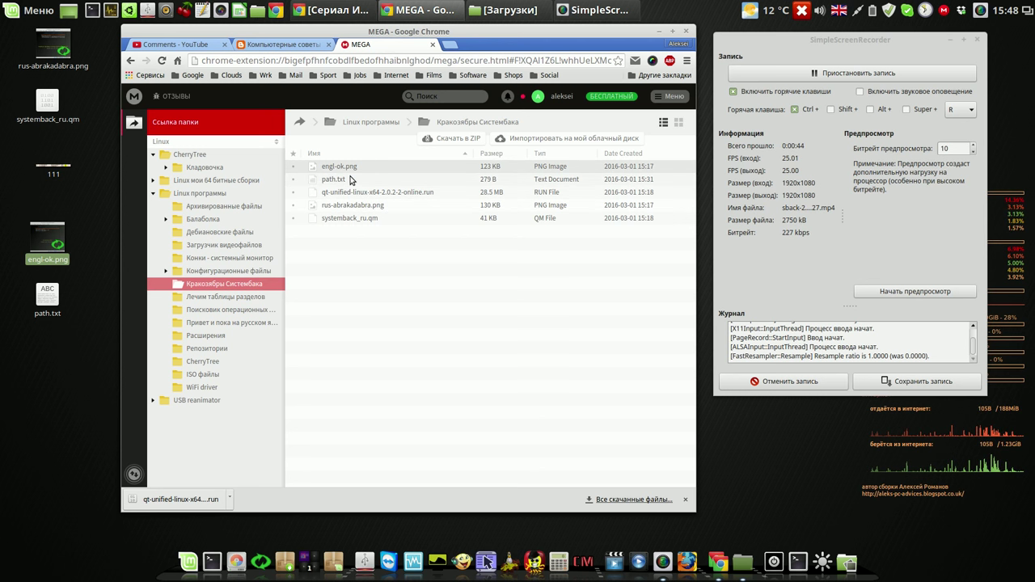
click(364, 220)
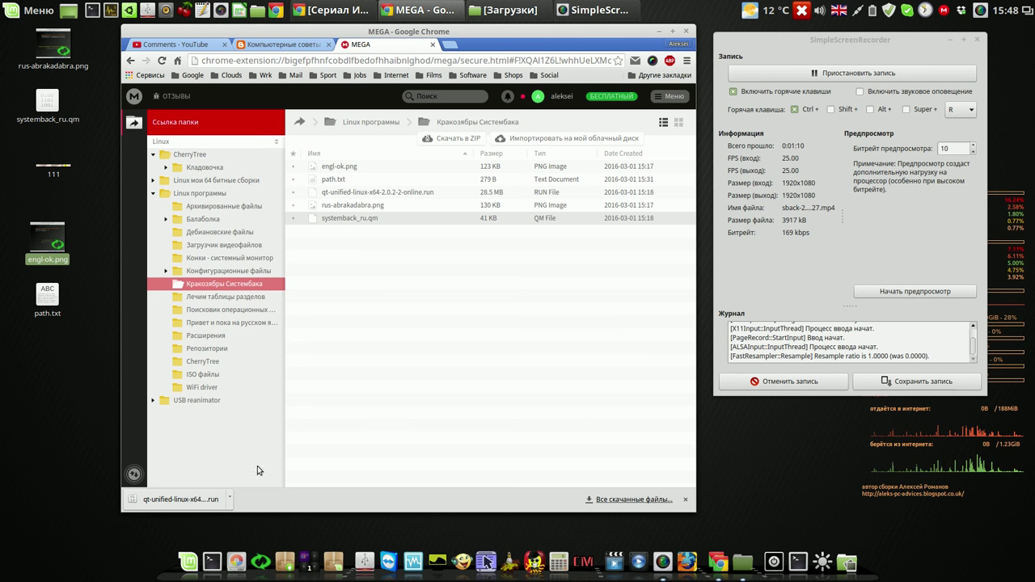
Step: Launch Qt Creator from the Программирование menu and move its window left
click(190, 556)
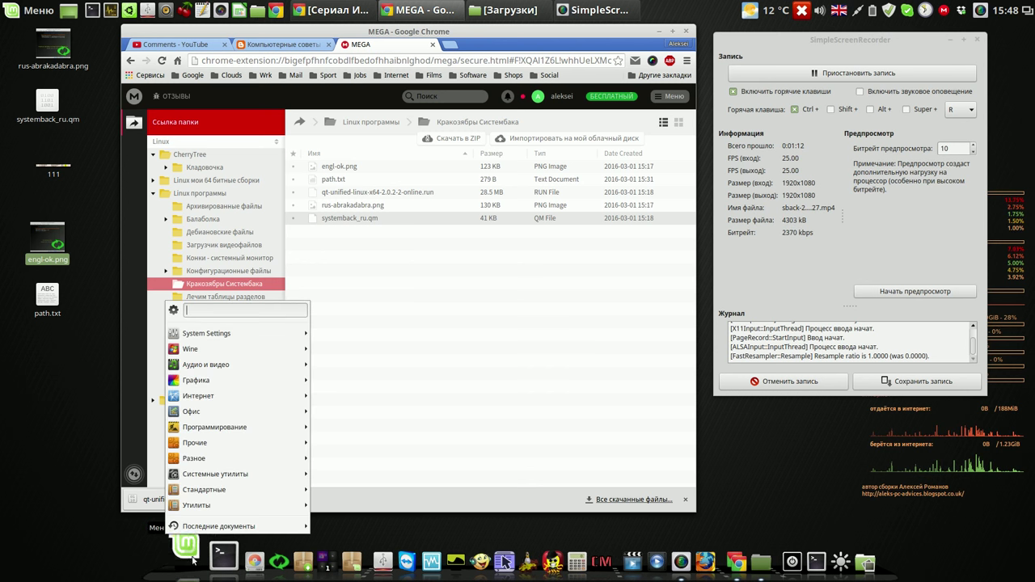
mouse_move(216, 429)
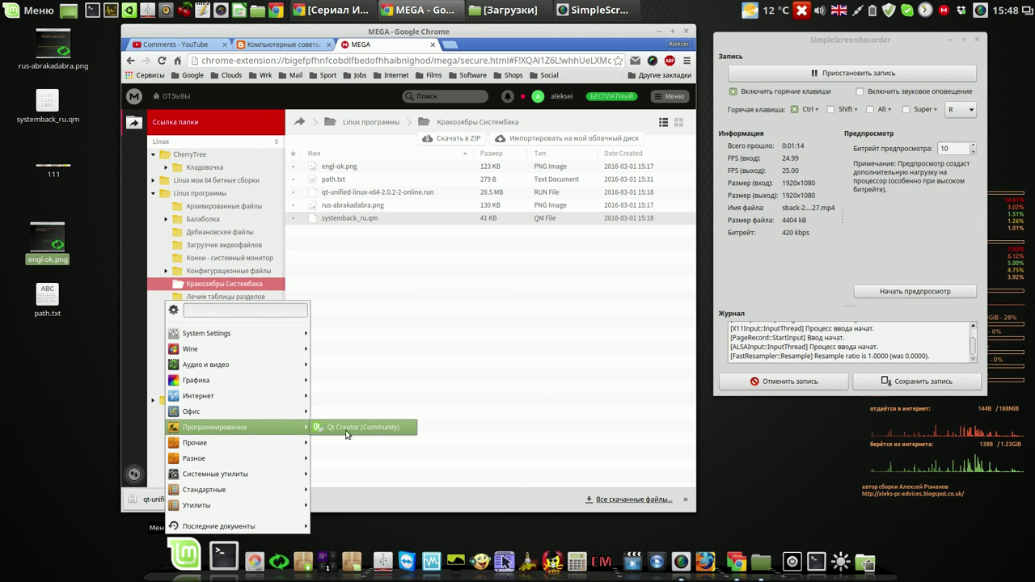
click(375, 429)
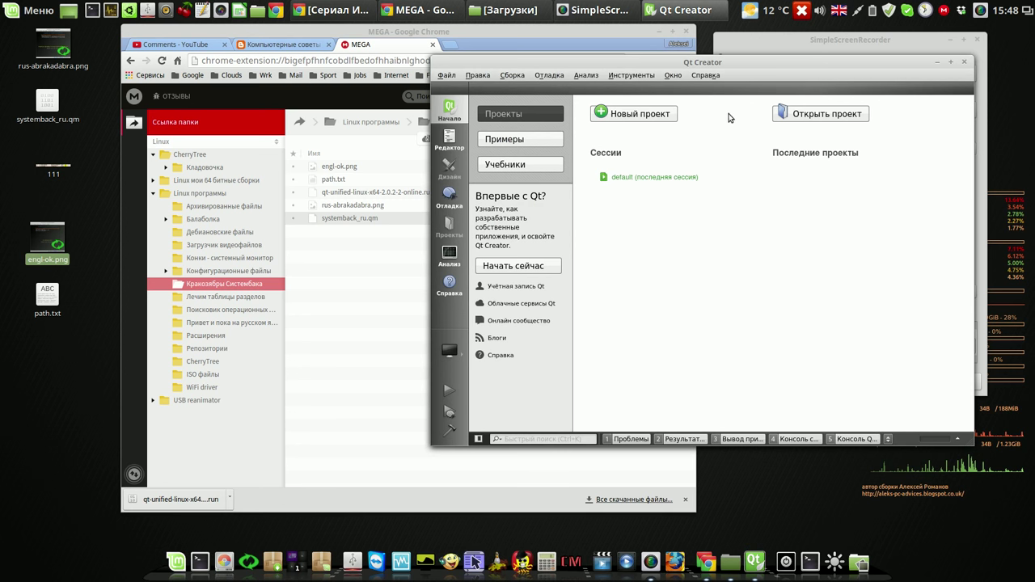
drag(775, 71, 530, 65)
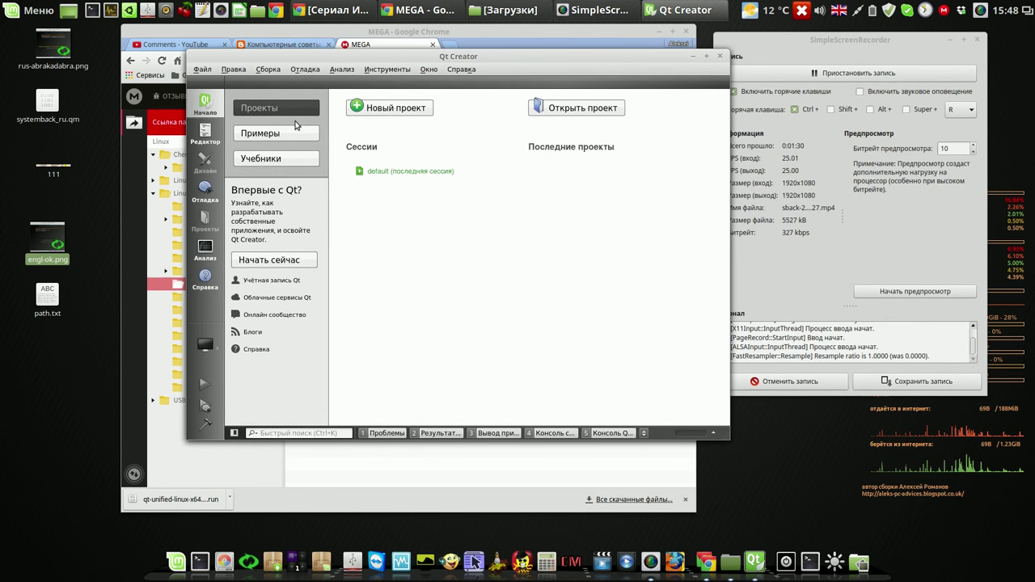
Step: Open Рабочий стол/systemback_ru.qm via Файл > Открыть файл или проект, then close Qt Creator
click(202, 69)
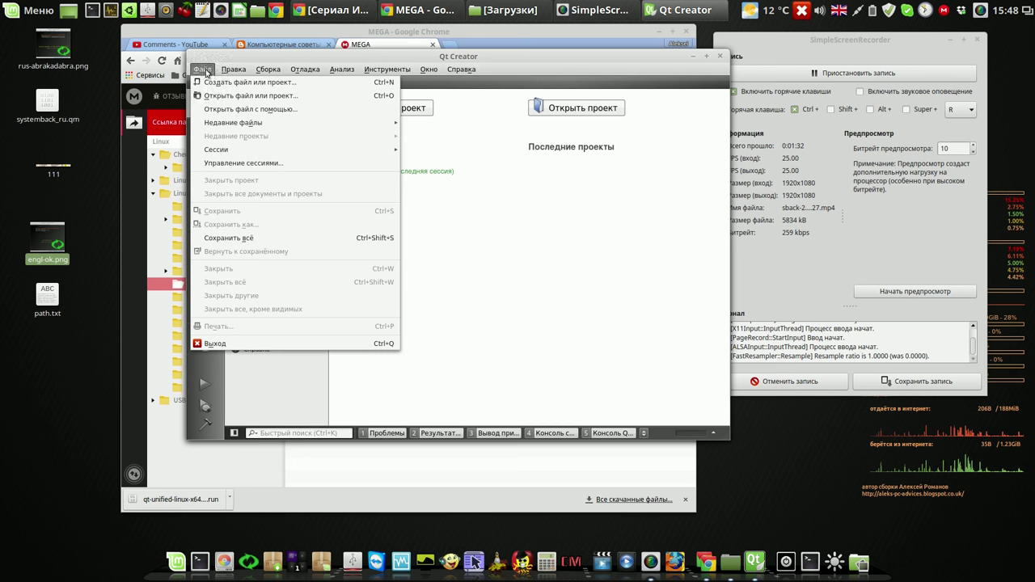
click(238, 97)
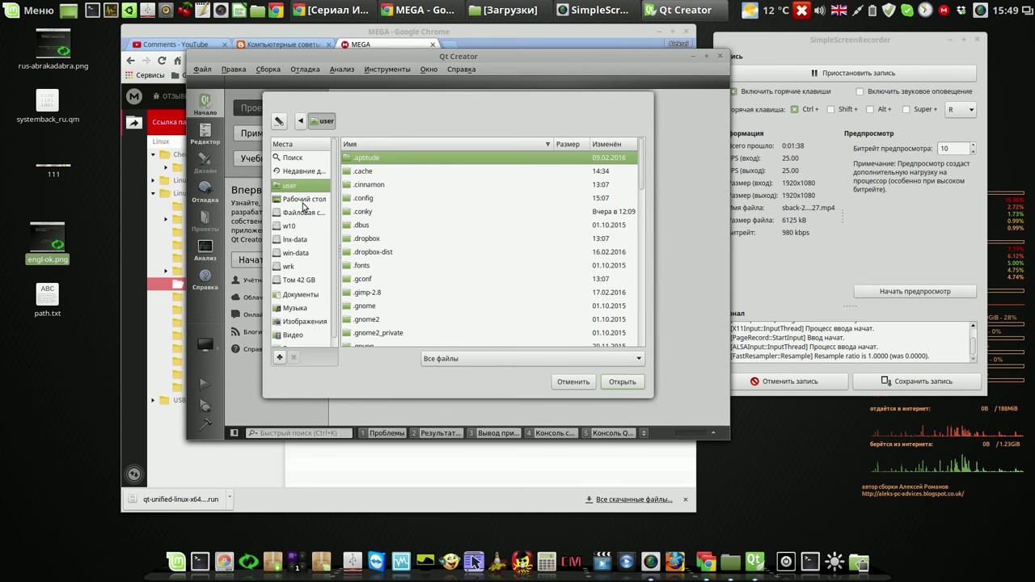
click(303, 199)
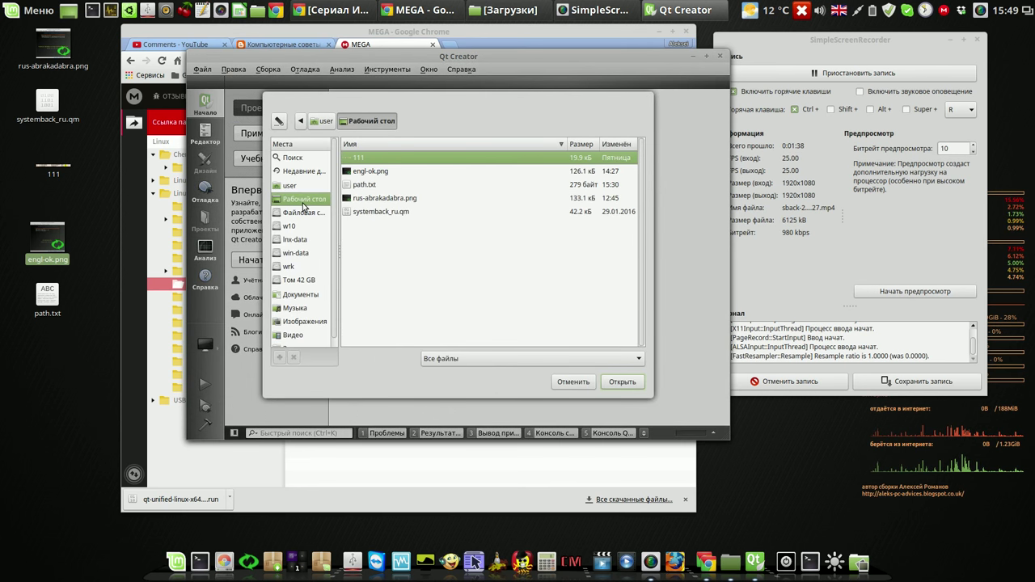
click(389, 212)
click(622, 381)
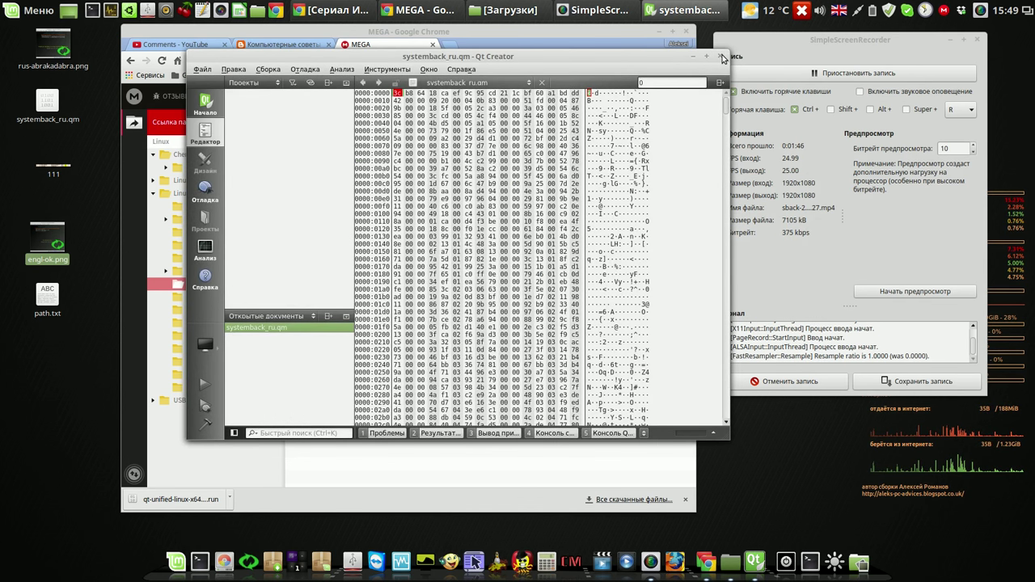
click(721, 57)
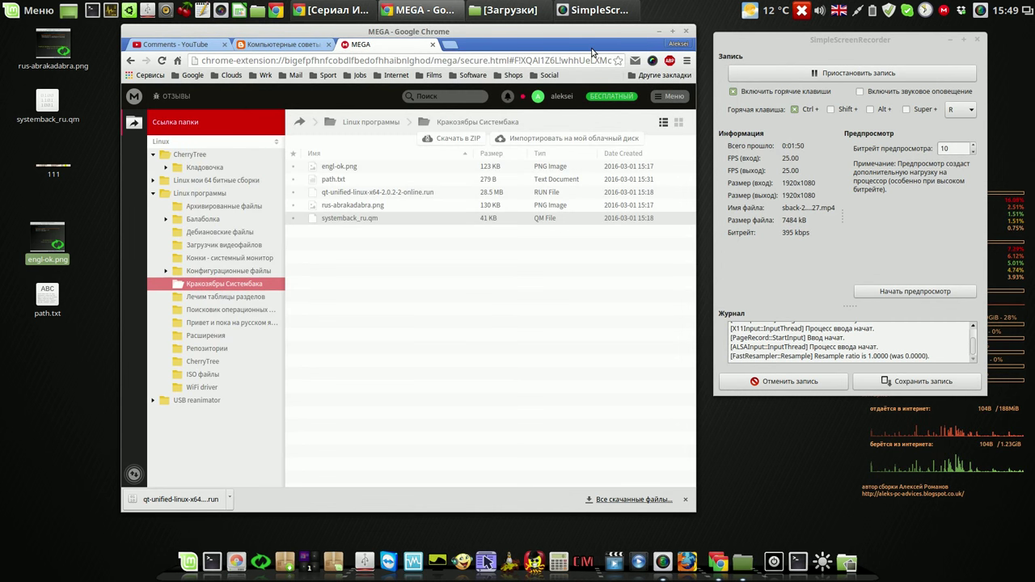
Step: Shift the Chrome and SimpleScreenRecorder windows left and switch to the Компьютерные советы blog tab
drag(592, 31, 551, 42)
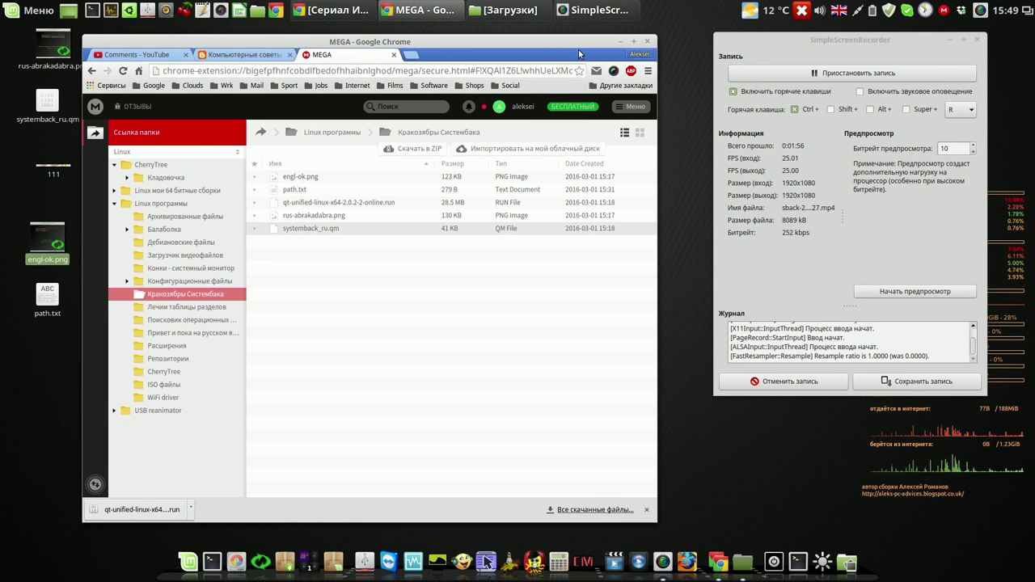
drag(805, 44, 760, 50)
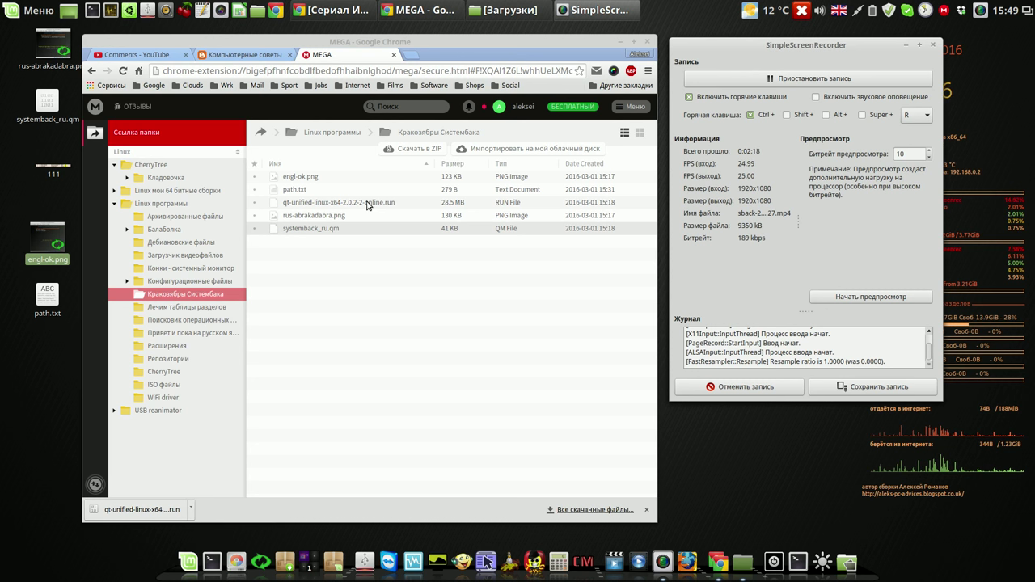
click(366, 204)
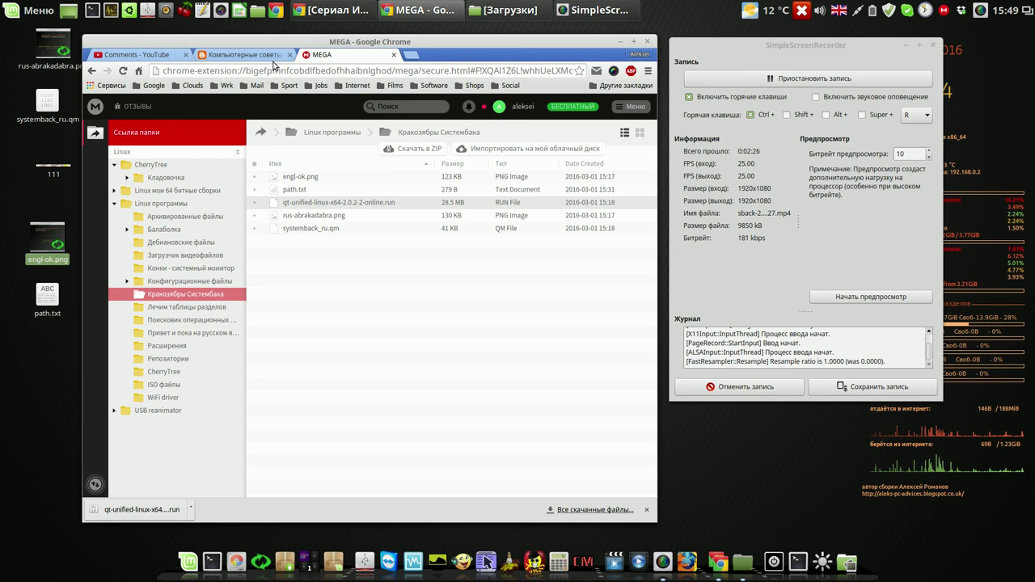
click(264, 55)
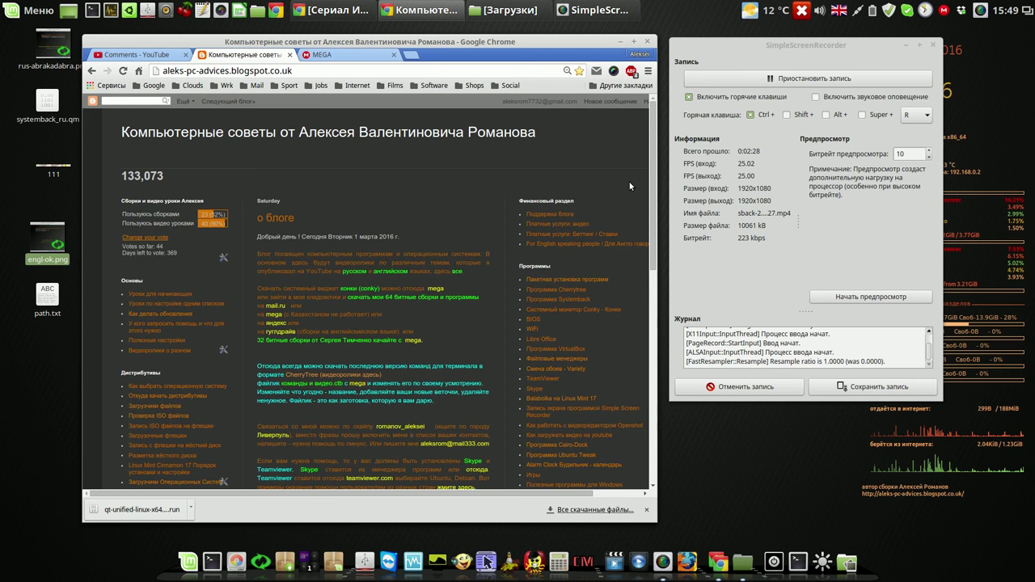
Step: Scroll the blog, highlight the 'Связаться со мной...' contact paragraph, then scroll back up
drag(651, 152, 660, 276)
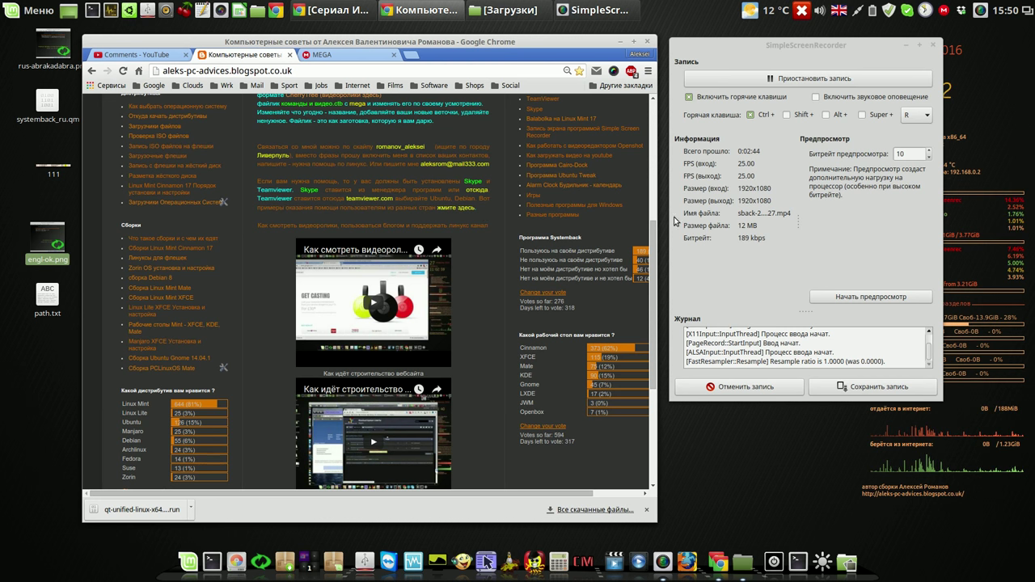
drag(653, 241, 652, 158)
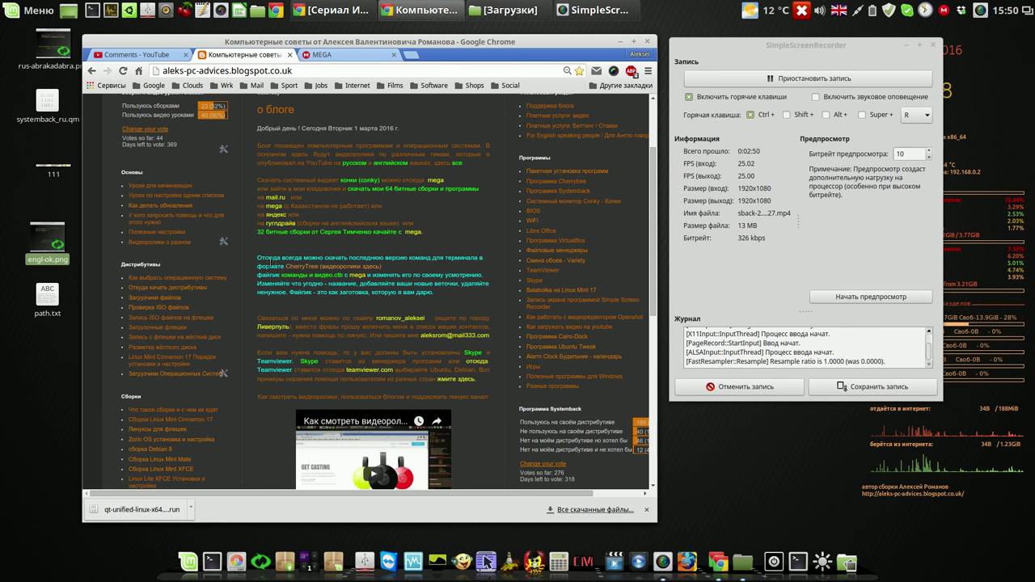
drag(257, 320, 491, 340)
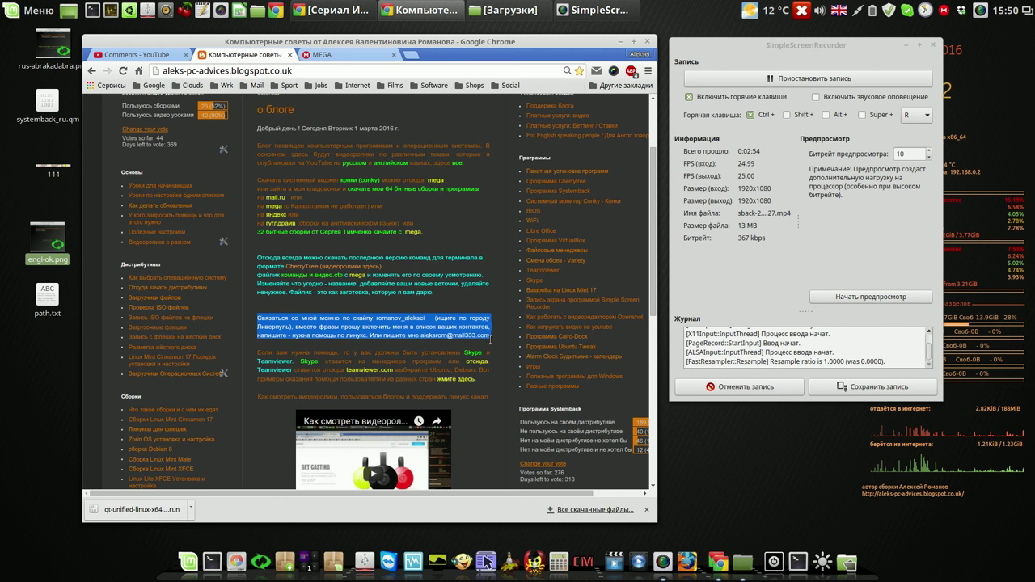
click(443, 346)
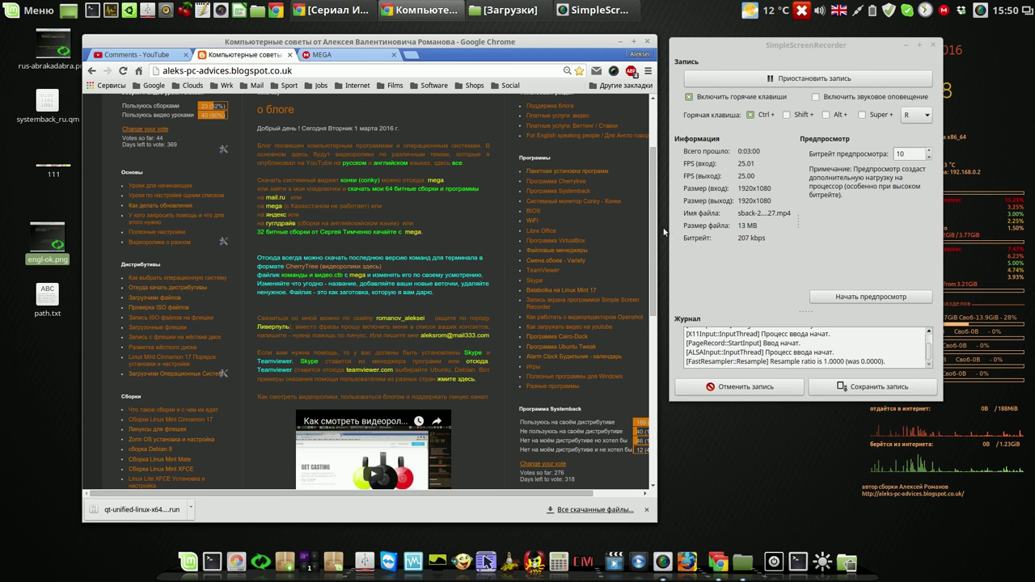
scroll(651, 215, up, 1)
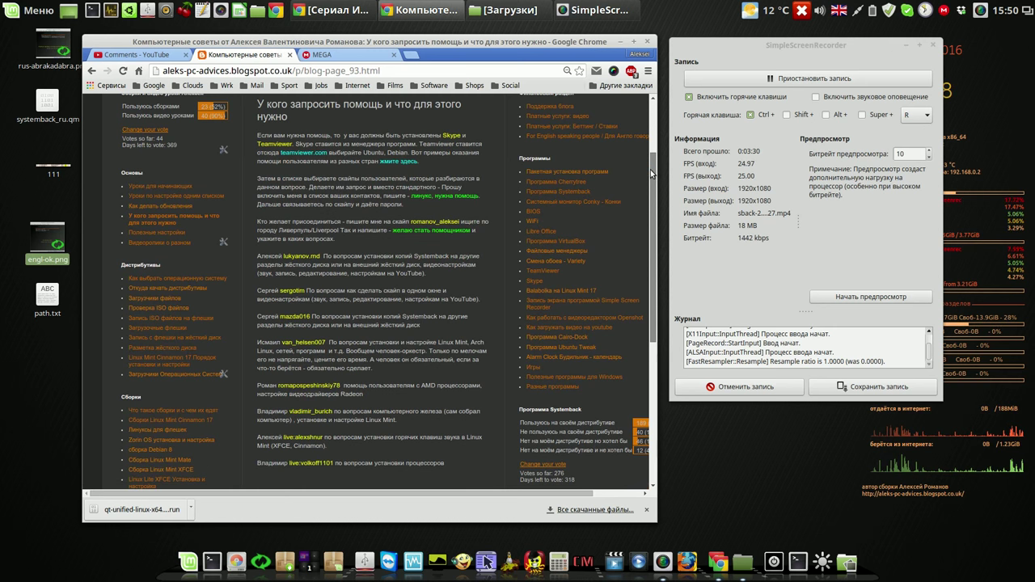
Step: Highlight one helper's expertise paragraph, scroll the help page back up, and return to the MEGA tab
scroll(646, 205, down, 4)
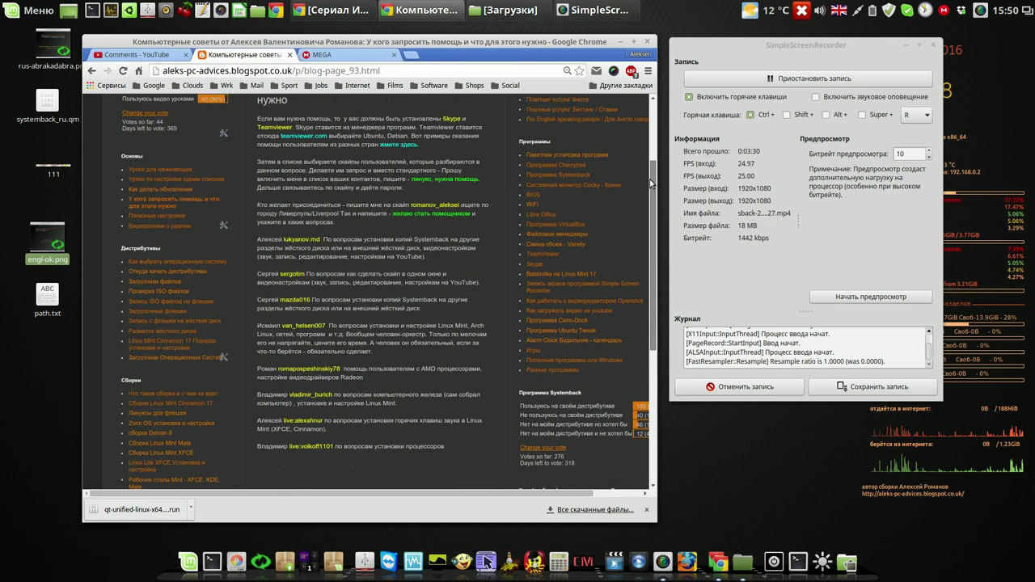
drag(258, 226, 481, 237)
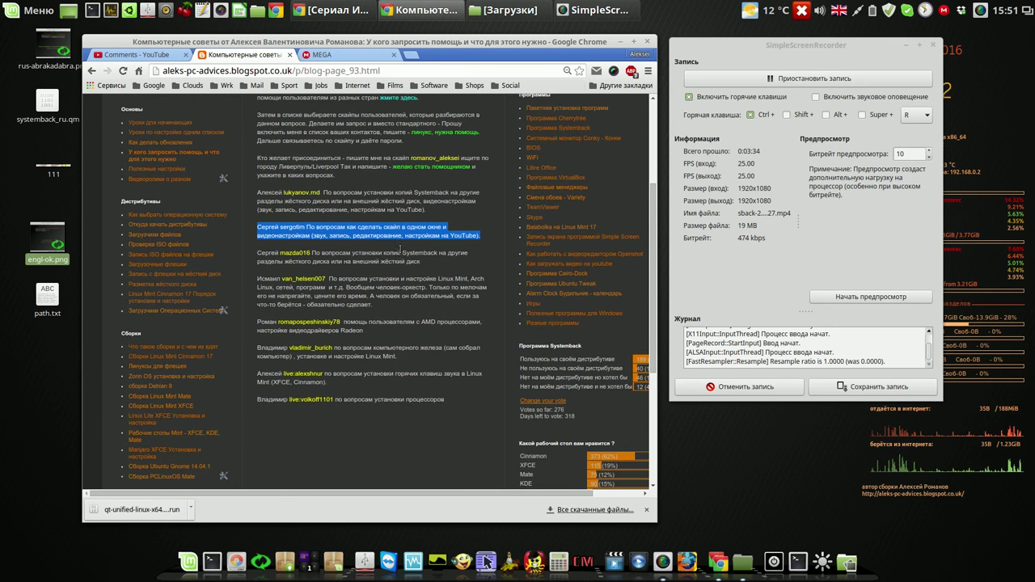
click(393, 249)
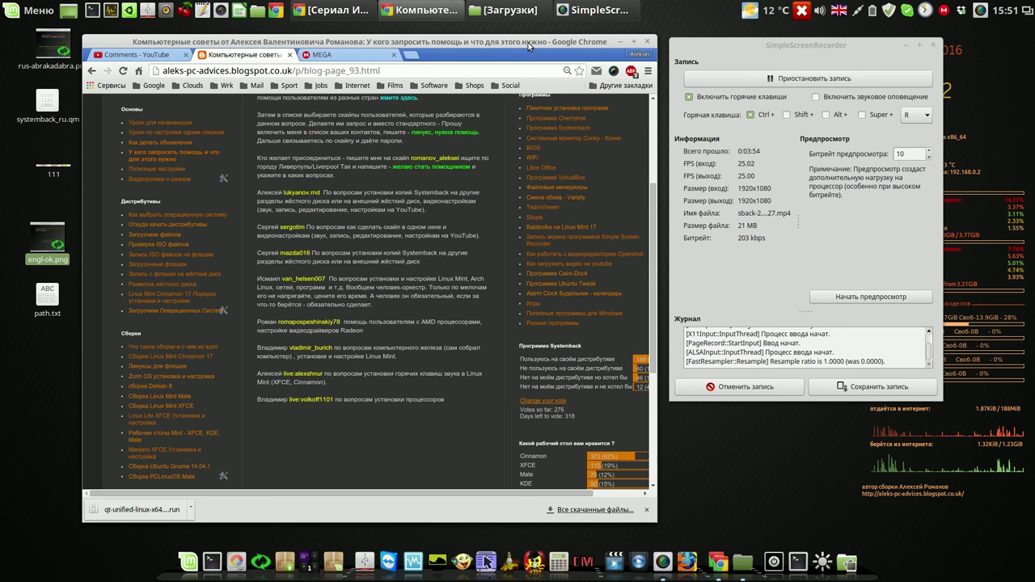
drag(527, 42, 527, 37)
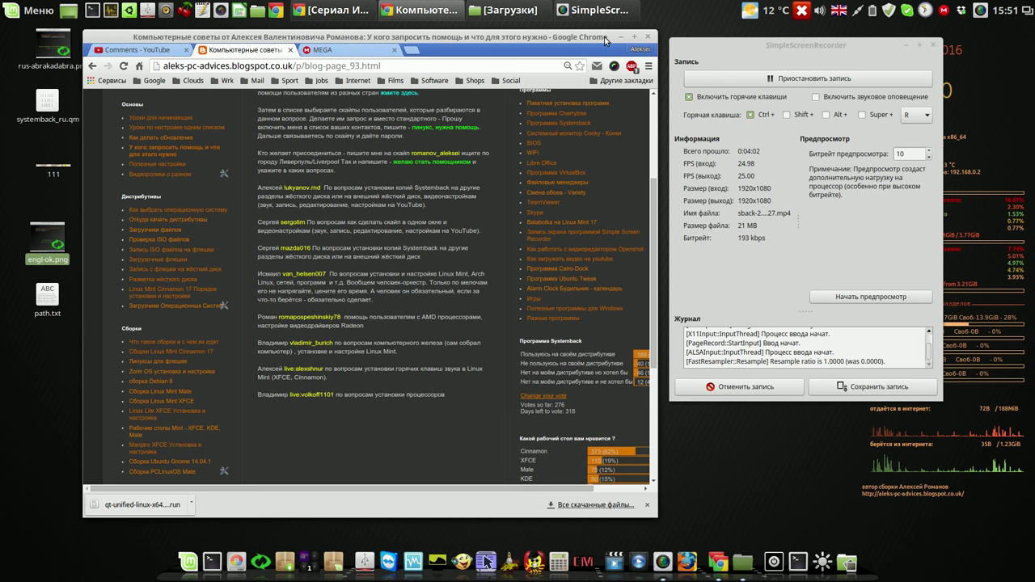
drag(655, 194, 645, 99)
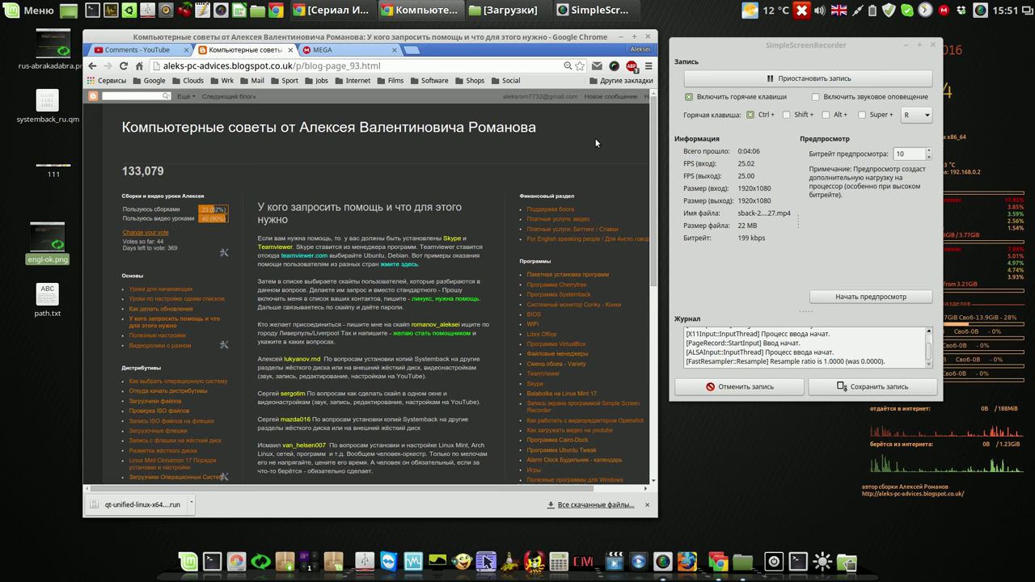
click(364, 53)
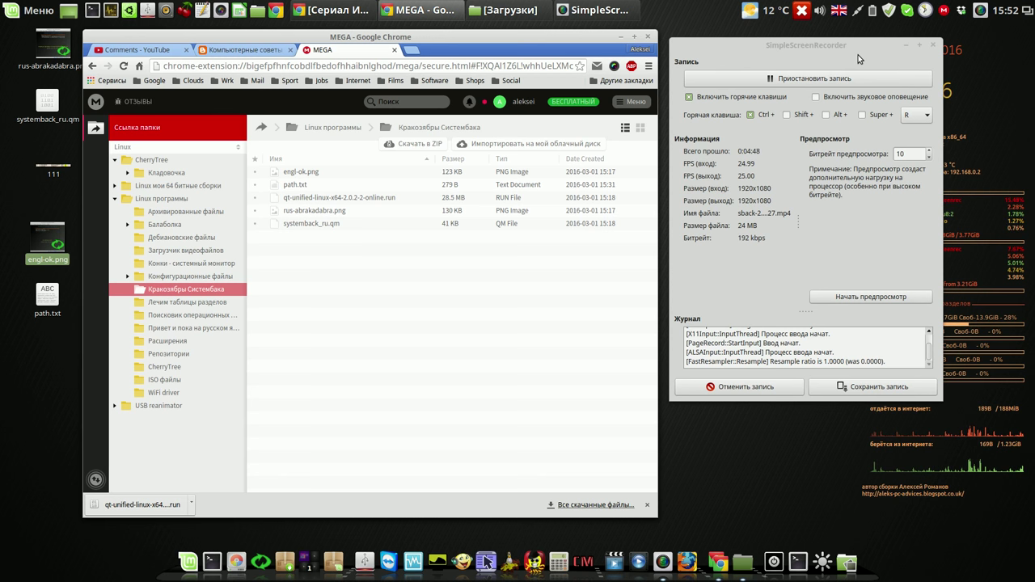
Step: Minimize Chrome and move the SimpleScreenRecorder window toward the screen centre
click(622, 38)
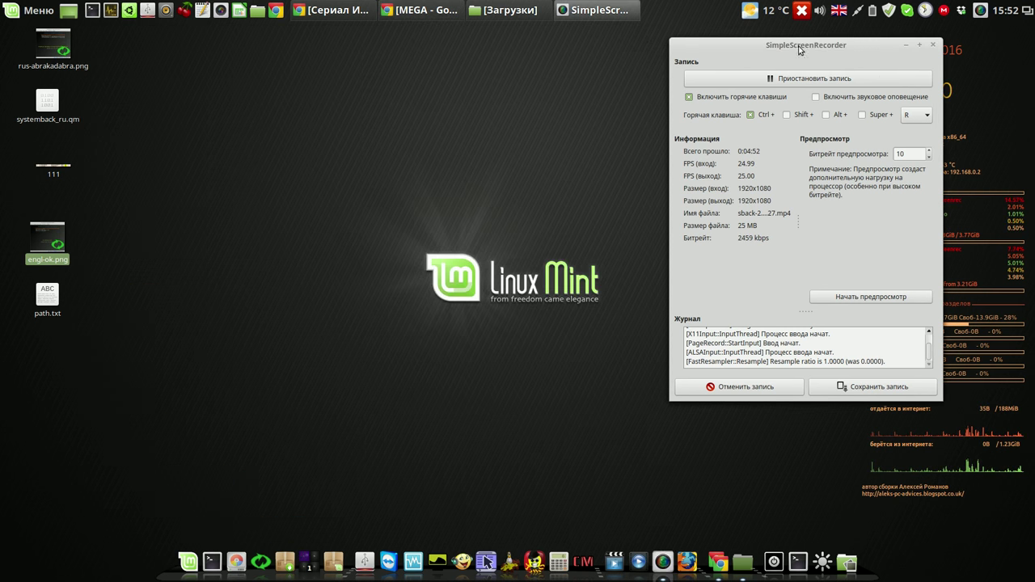
drag(829, 45, 740, 54)
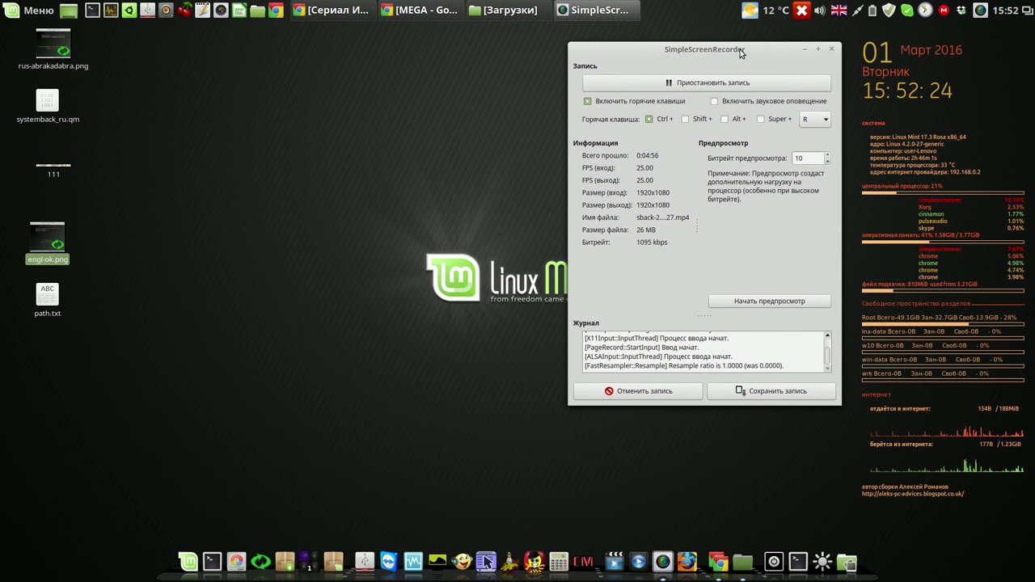